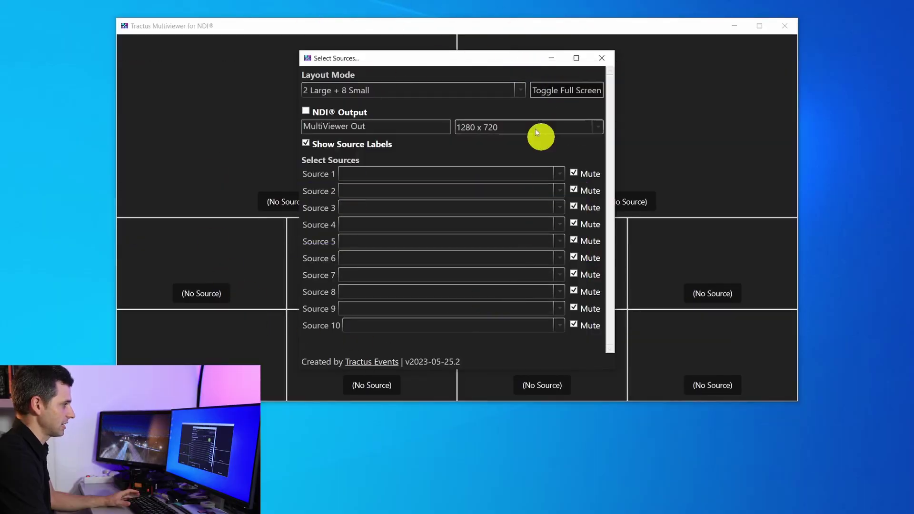
Step: Move the Select Sources window beside the multiviewer so that neither window covers the other
drag(424, 62, 910, 84)
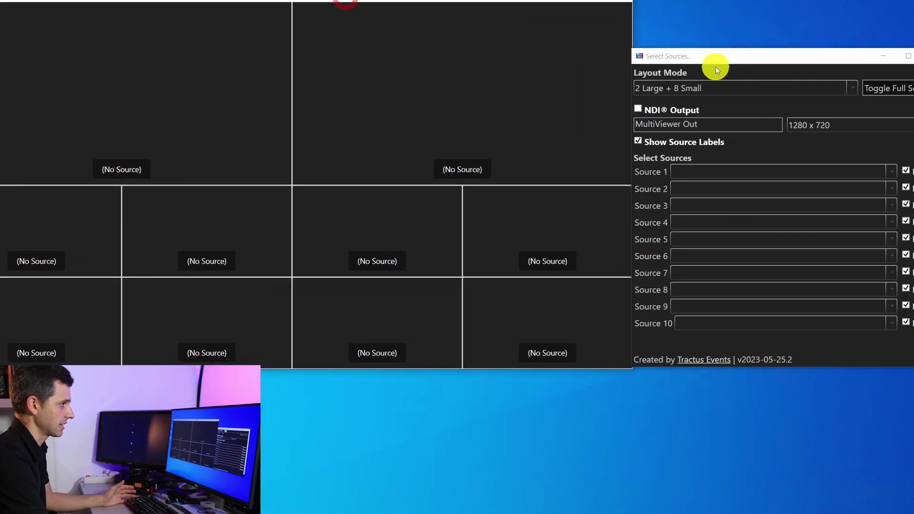
drag(695, 124, 692, 120)
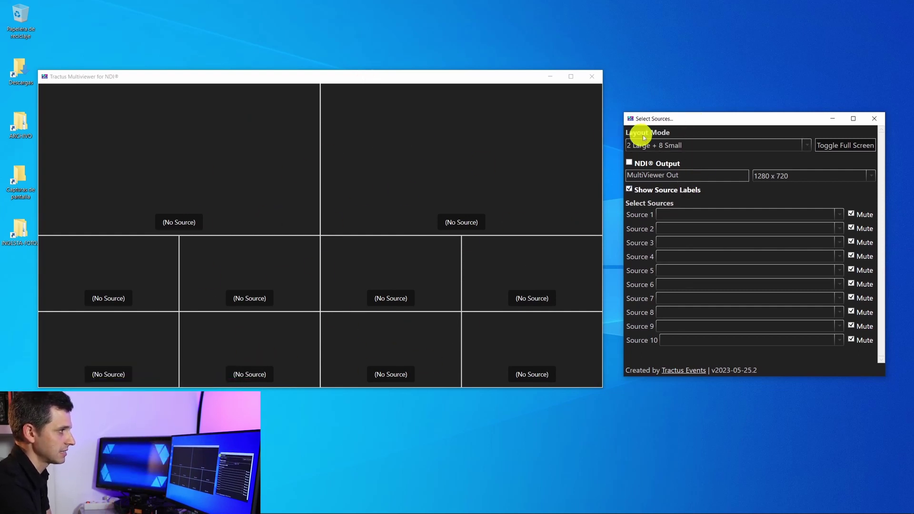
Step: Try the Solo and 4 x 4 layout modes and return the multiviewer to 2 Large + 8 Small
click(693, 149)
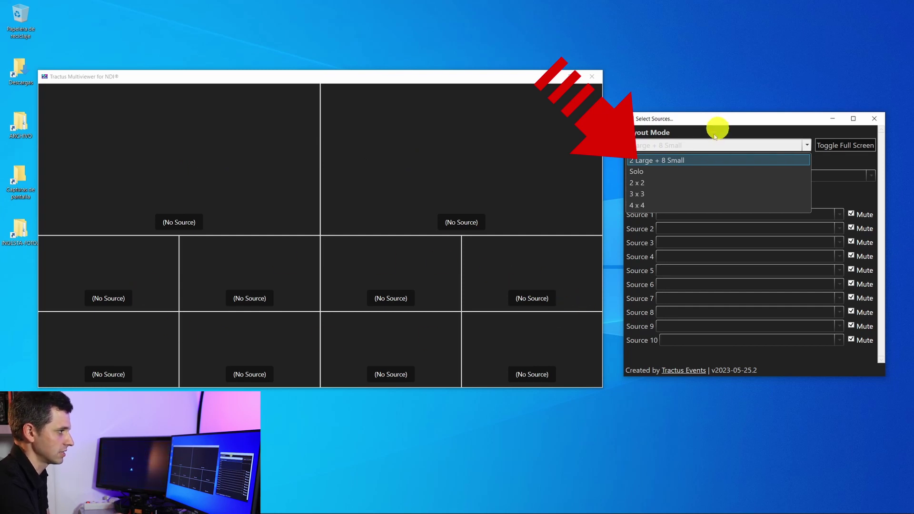
click(673, 171)
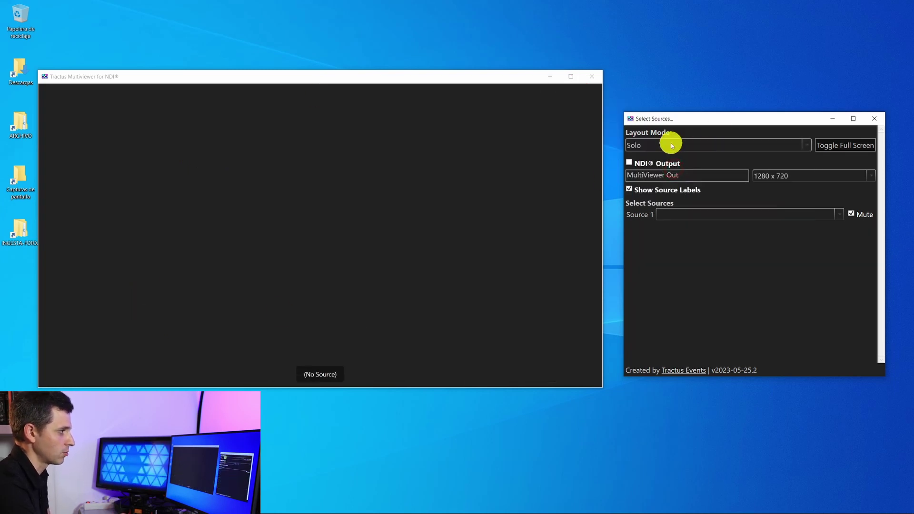
click(672, 145)
click(662, 204)
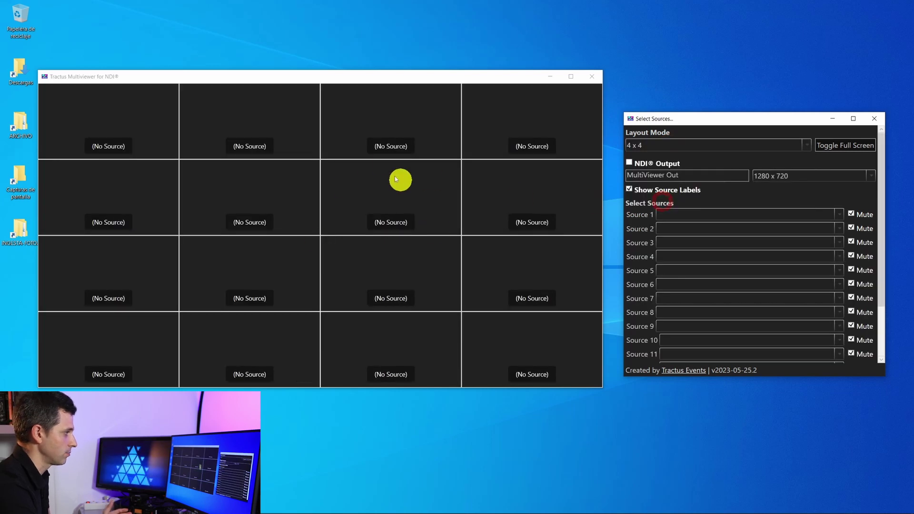
click(659, 146)
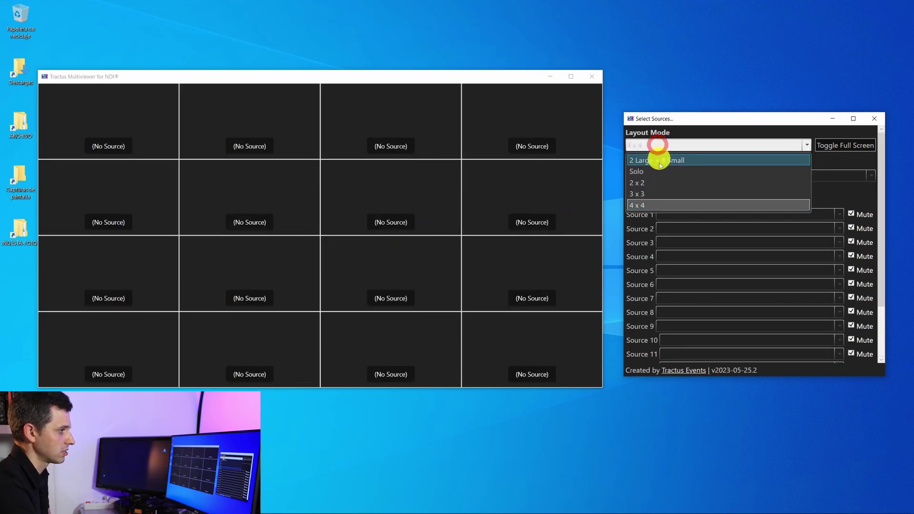
click(675, 165)
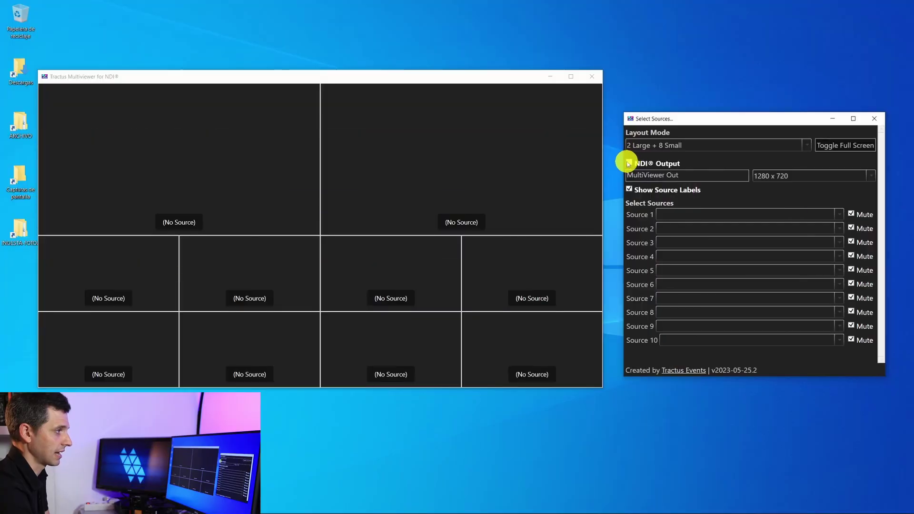
Step: Enable NDI output and set Source 1 to DESKTOP-P5460UP (vMix - Output 1) and Source 2 to DESKTOP-UHPIRHV (vMix - Output 1)
click(628, 164)
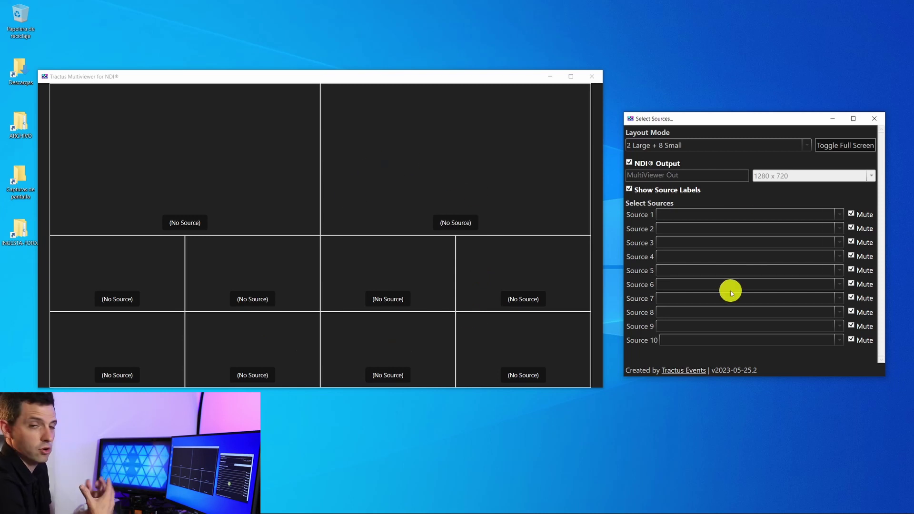
click(691, 215)
click(684, 238)
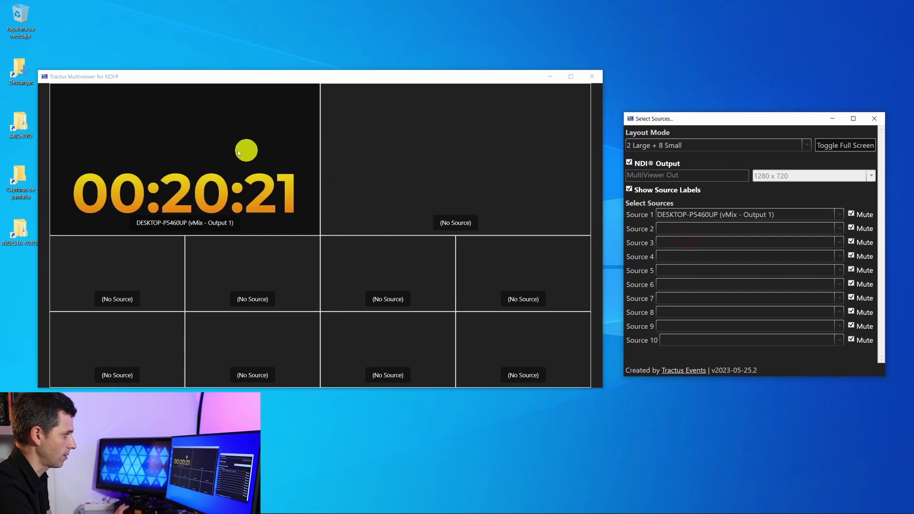
click(719, 229)
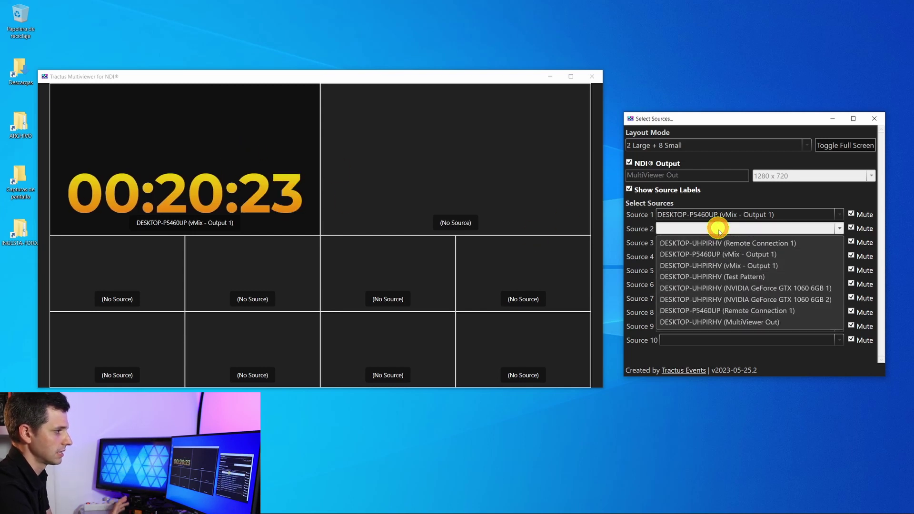
click(714, 266)
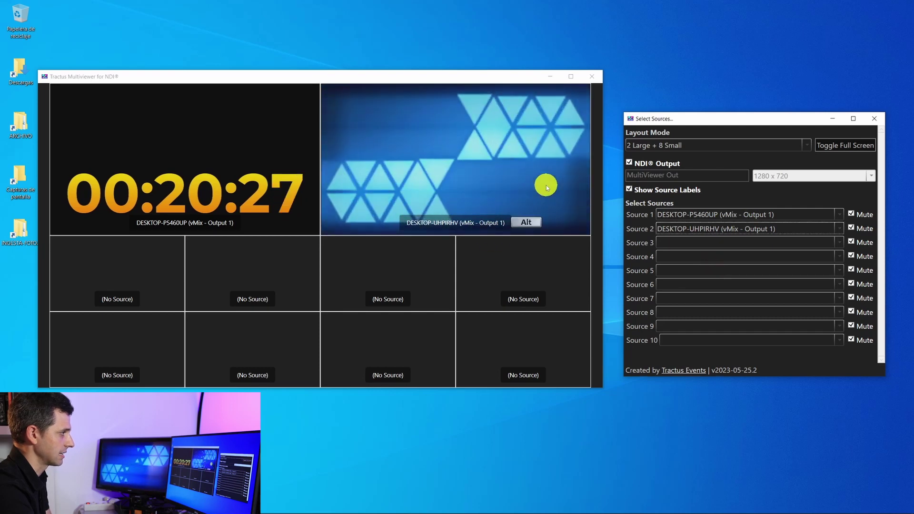
Step: Set Source 3 of the multiviewer to DESKTOP-UHPIRHV (Test Pattern)
key(alt+Tab)
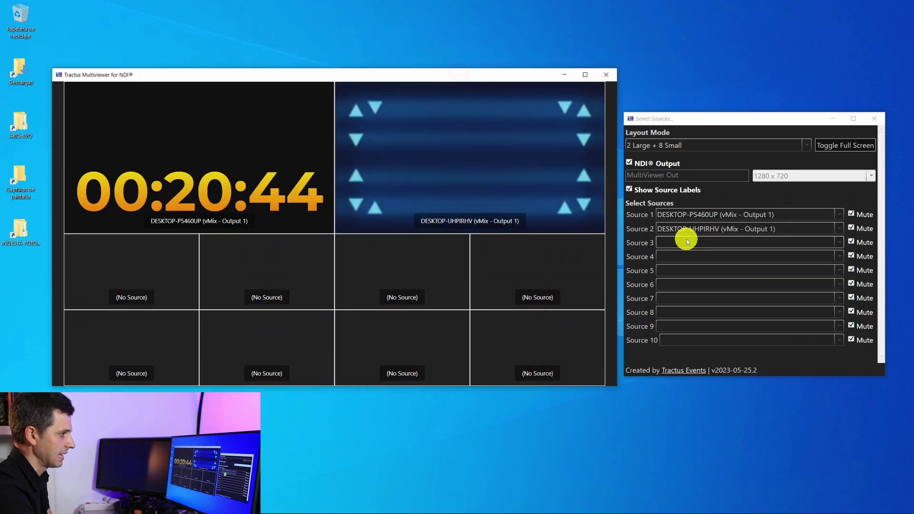
click(687, 242)
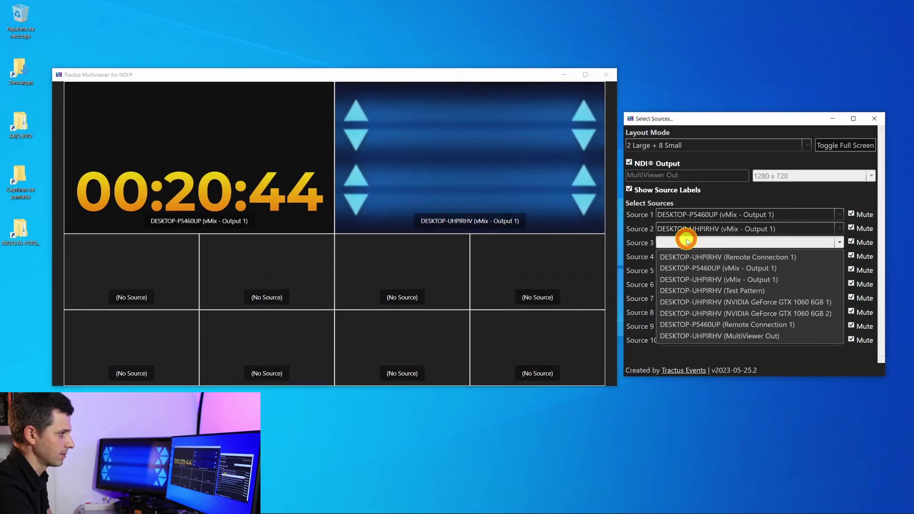
click(692, 291)
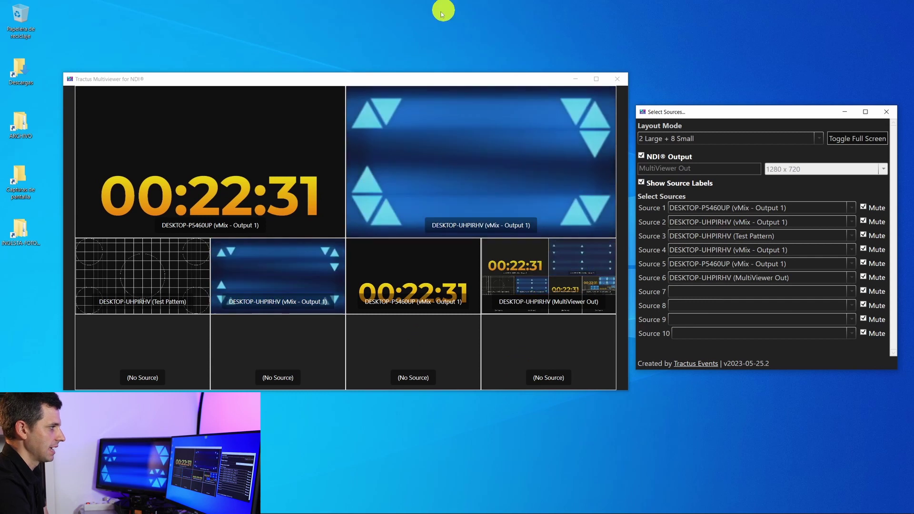
Step: Show the multiviewer in full screen and close the Select Sources window
mouse_move(409, 79)
mouse_down()
mouse_move(398, 61)
mouse_move(402, 78)
mouse_up()
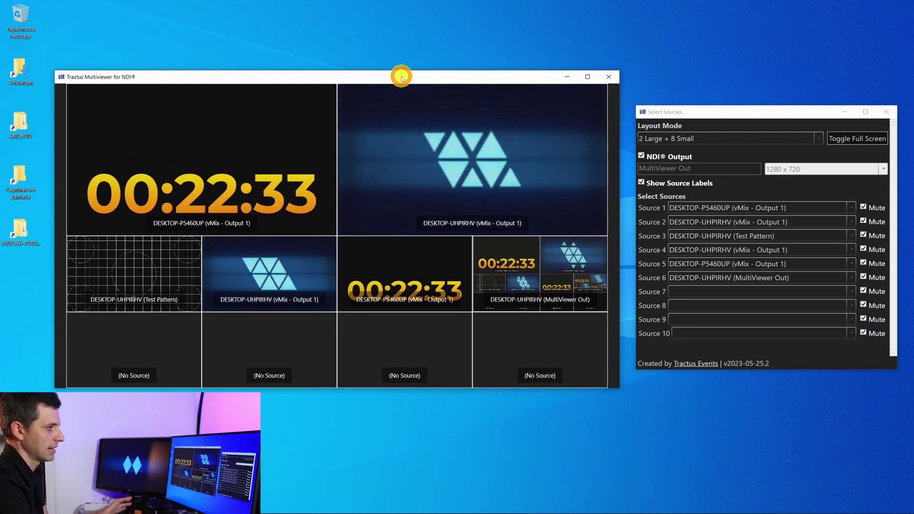
click(850, 139)
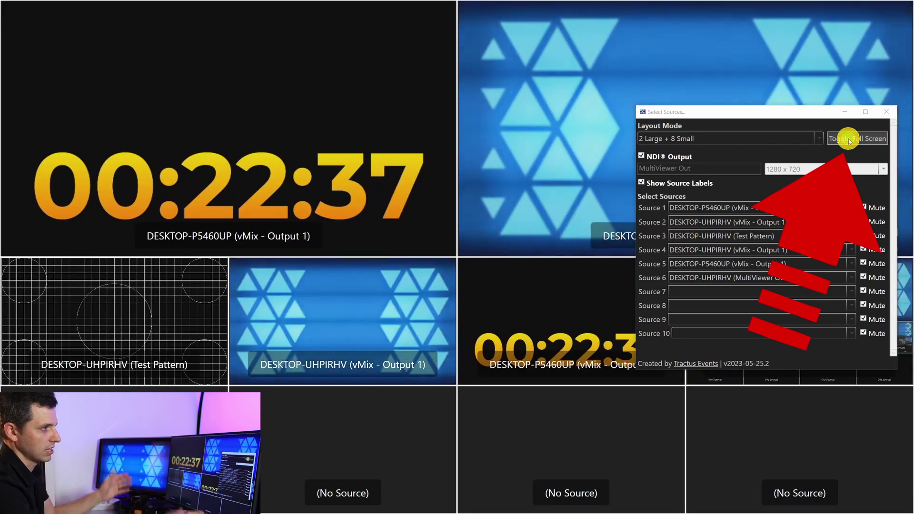
click(887, 113)
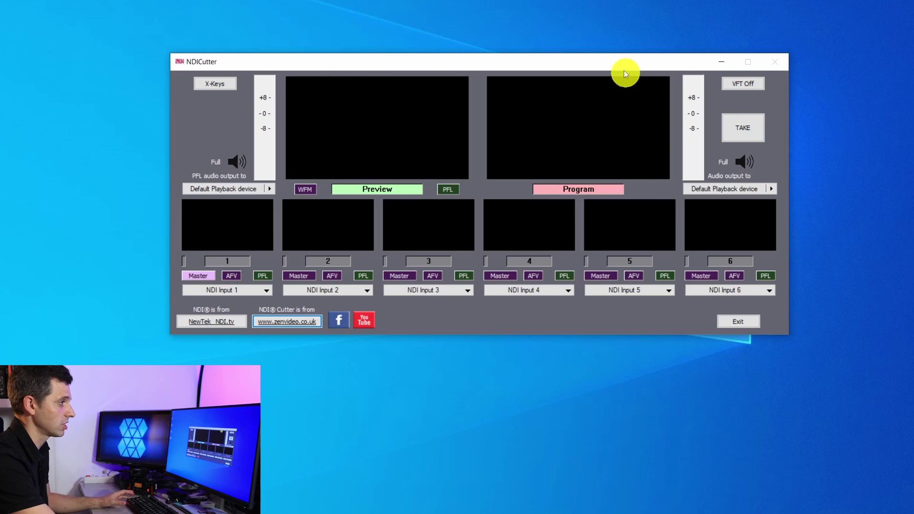
Step: In NDICutter, assign DESKTOP-P5460UP (vMix - Output 1) to input 1 and DESKTOP-UHPIRHV (NVIDIA GeForce GTX 1060 6GB 1) to input 2
drag(625, 73, 557, 84)
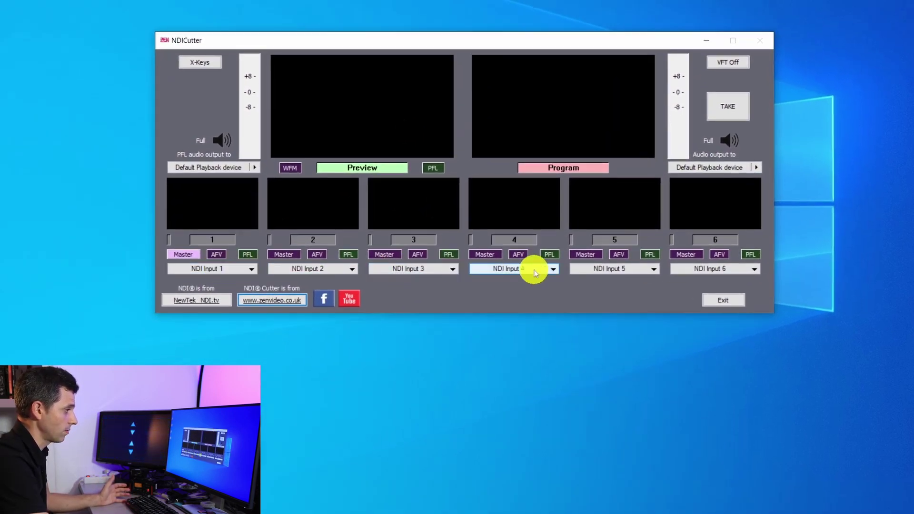
click(234, 270)
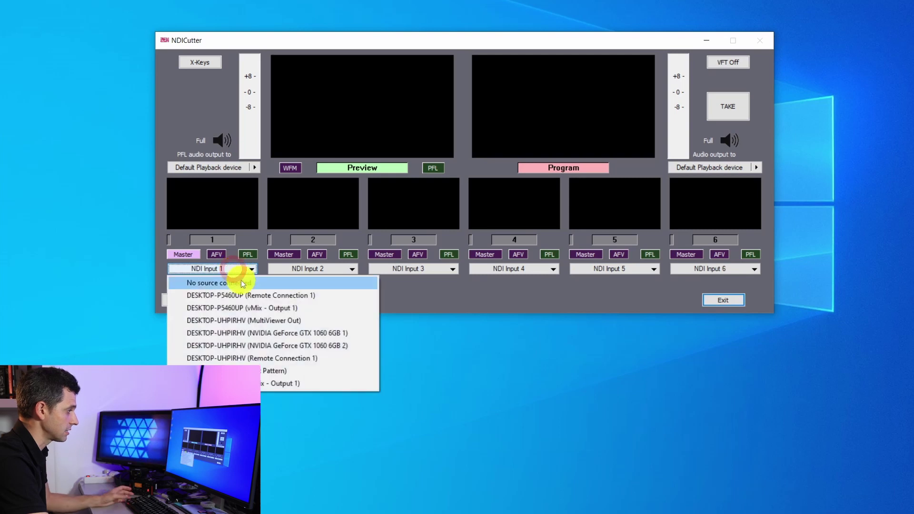
click(240, 308)
click(320, 270)
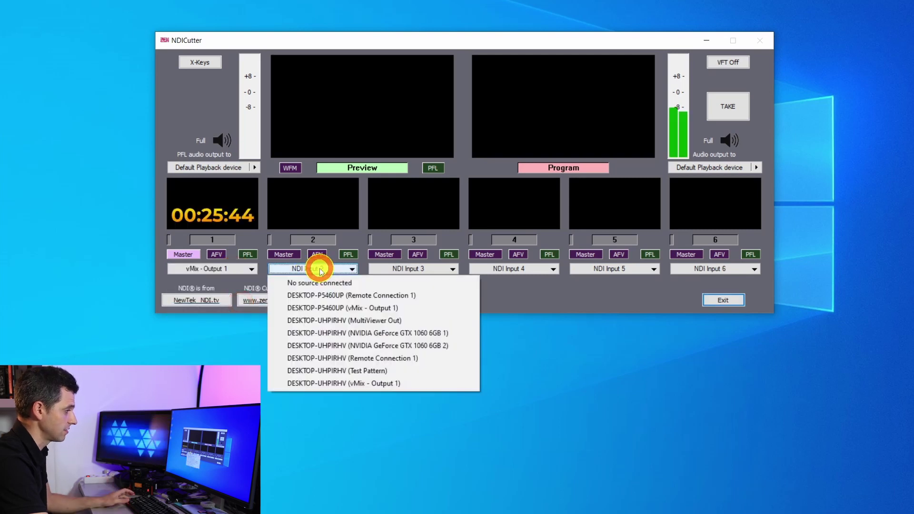
click(342, 333)
Step: Assign DESKTOP-UHPIRHV's Remote Connection 1 to input 3, Test Pattern to input 4 and MultiViewer Out to input 5
click(426, 268)
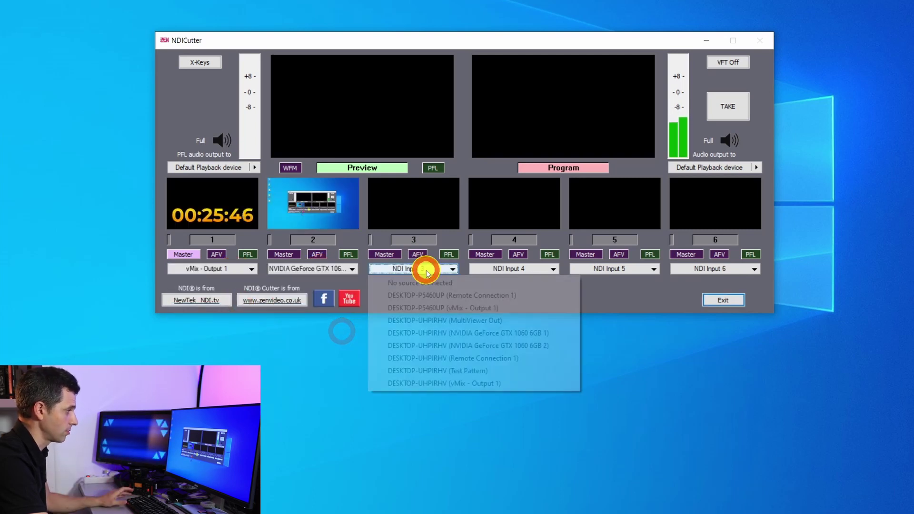
click(466, 358)
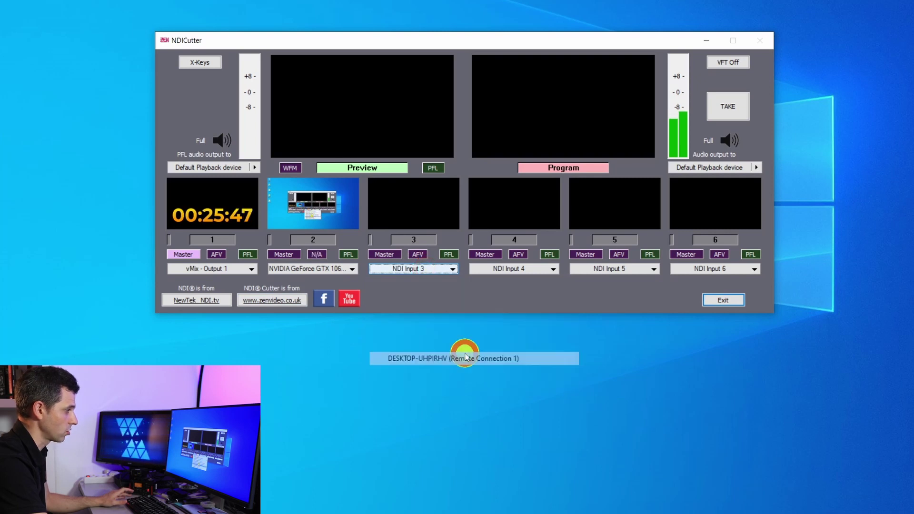
click(518, 268)
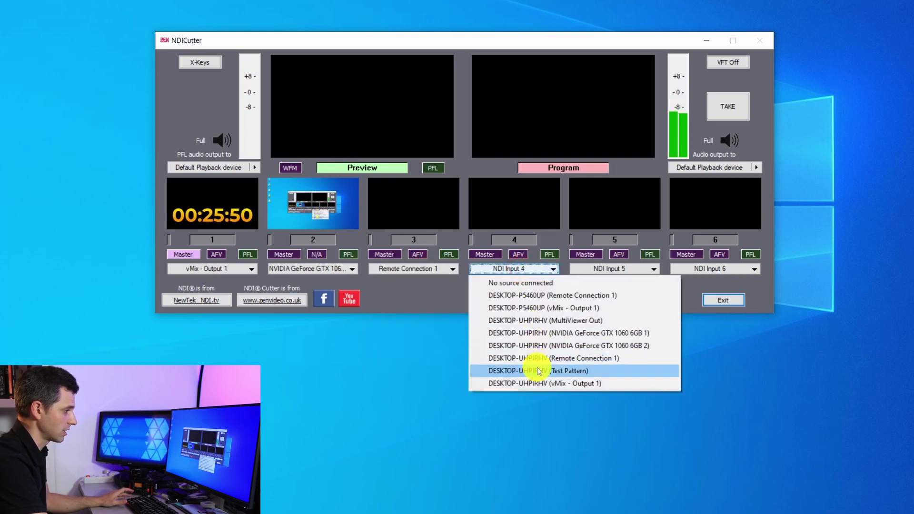
click(537, 370)
click(617, 275)
click(636, 308)
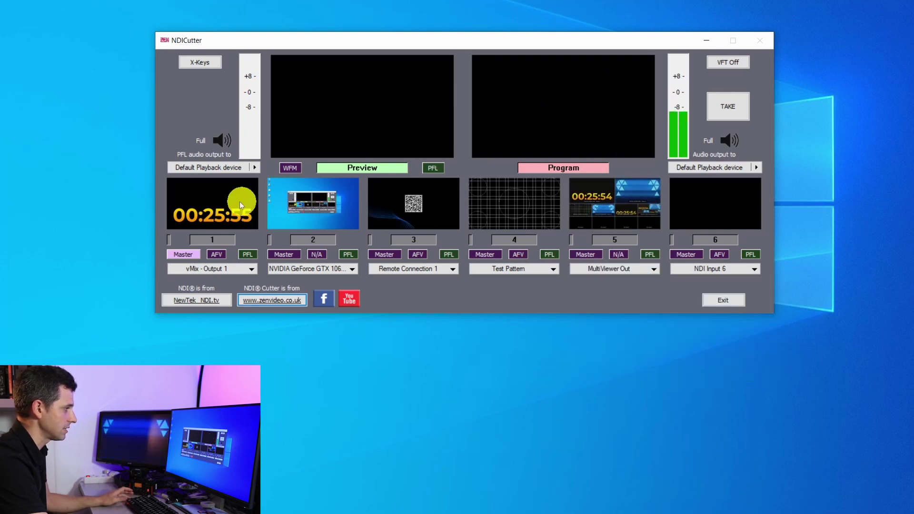
Step: Cut inputs 1 through 5 directly to Program one after another
click(224, 203)
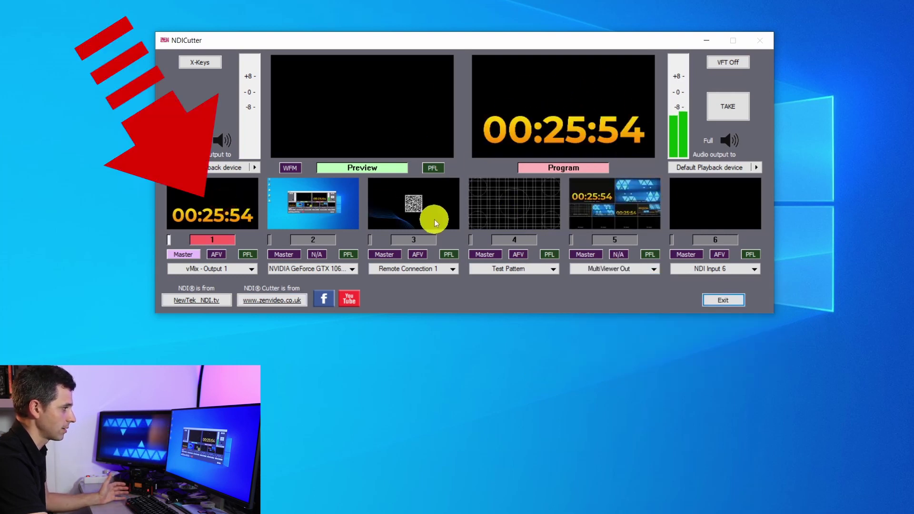
click(316, 209)
click(421, 199)
click(529, 202)
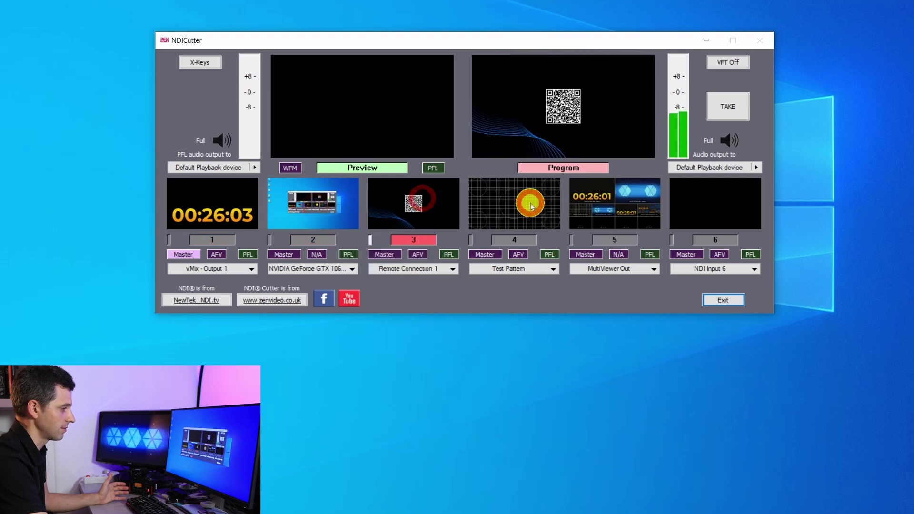
click(622, 212)
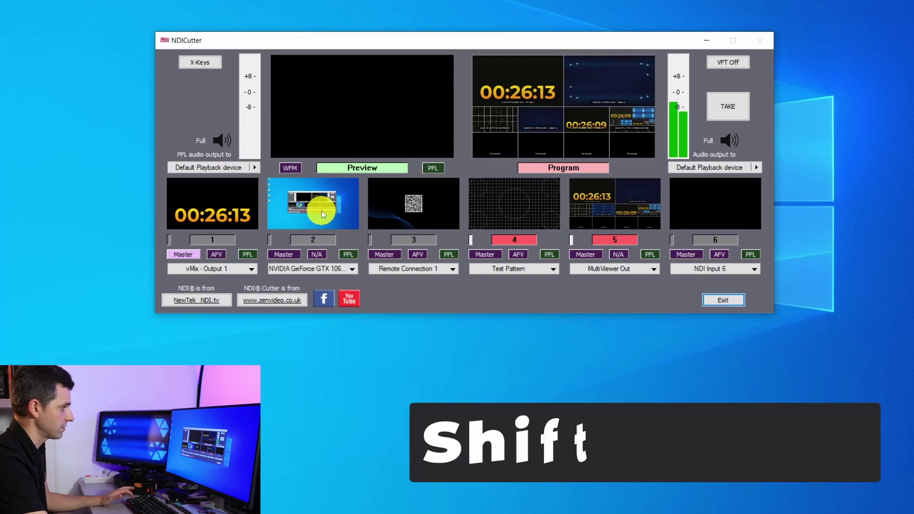
Step: Load inputs 1, 2 and 3 into Preview in turn without changing Program
shift+click(238, 204)
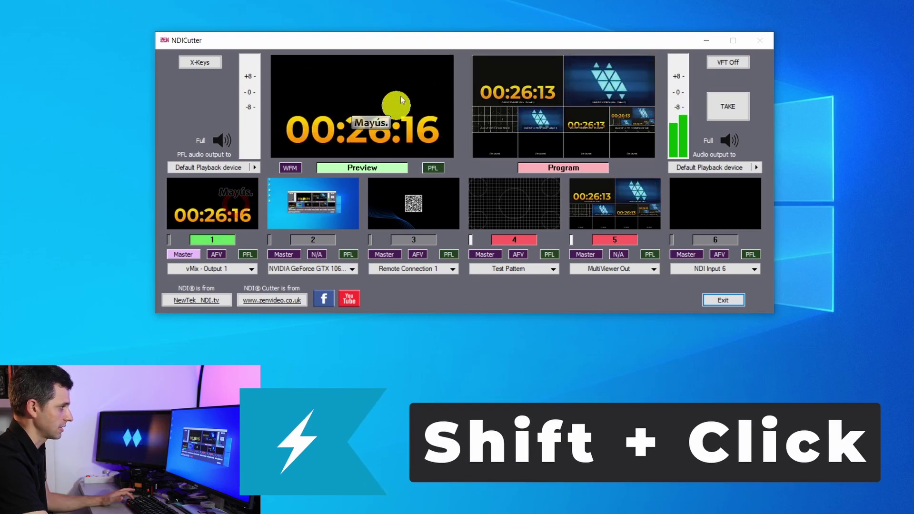
shift+click(340, 213)
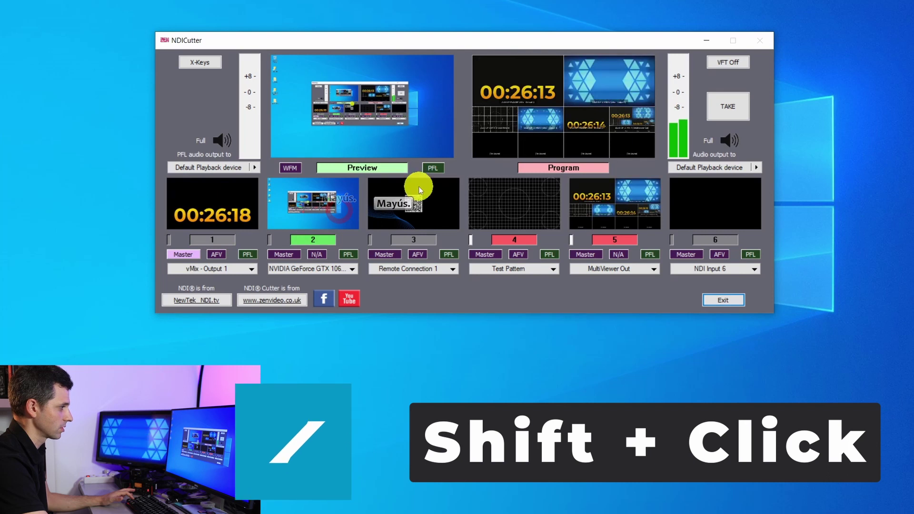
shift+click(431, 208)
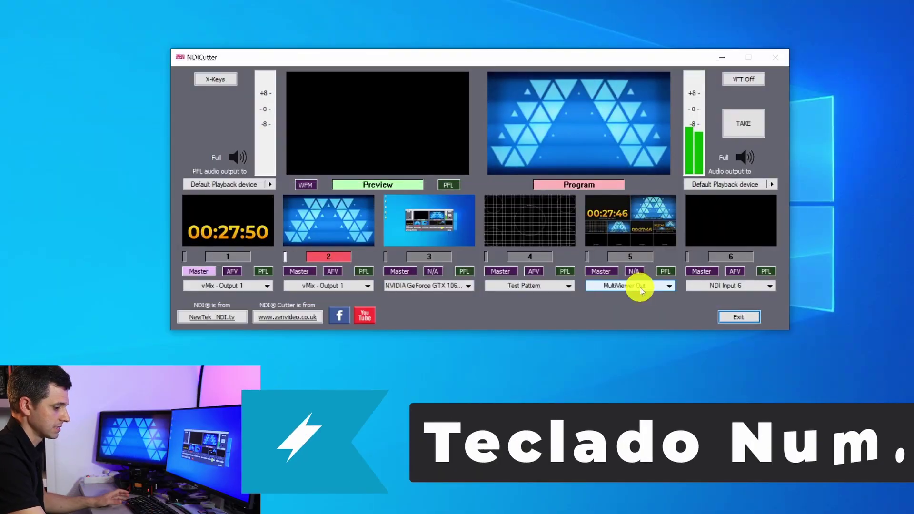
Step: Put input 3 on Program and load input 2 into Preview
key(KP_3)
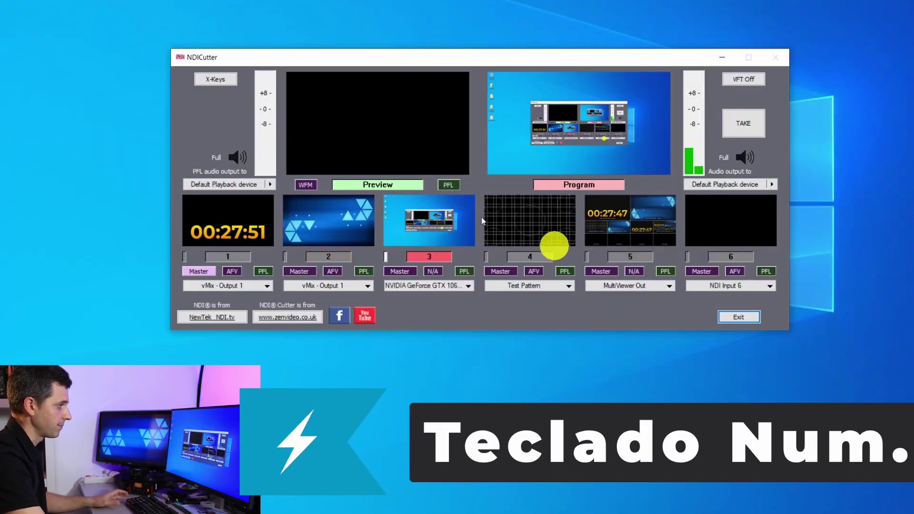
click(321, 222)
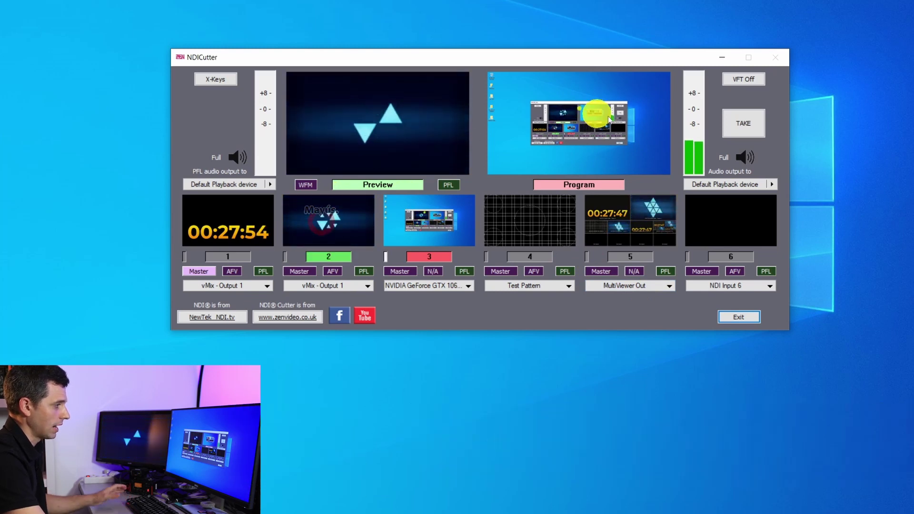
Step: Swap Preview and Program three times with the Take command
click(741, 126)
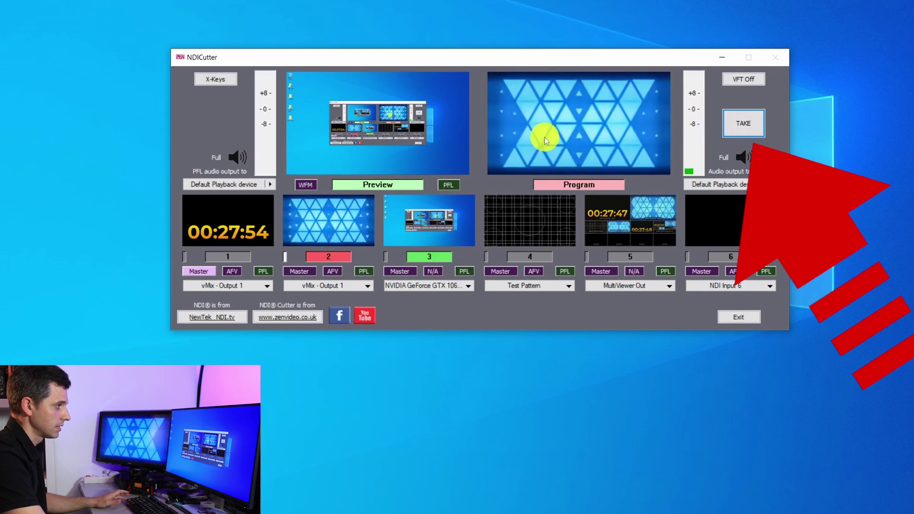
click(748, 126)
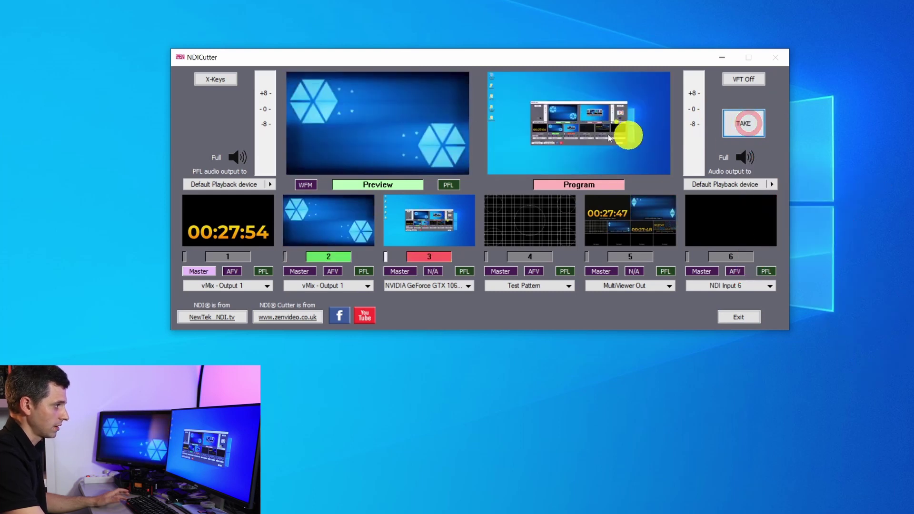
key(Return)
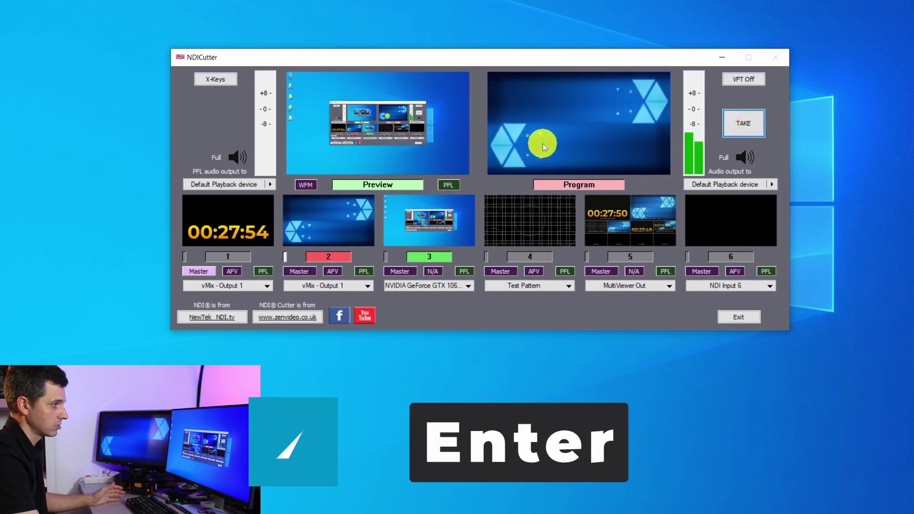
Step: Swap Preview and Program twice more with the Take command
key(Return)
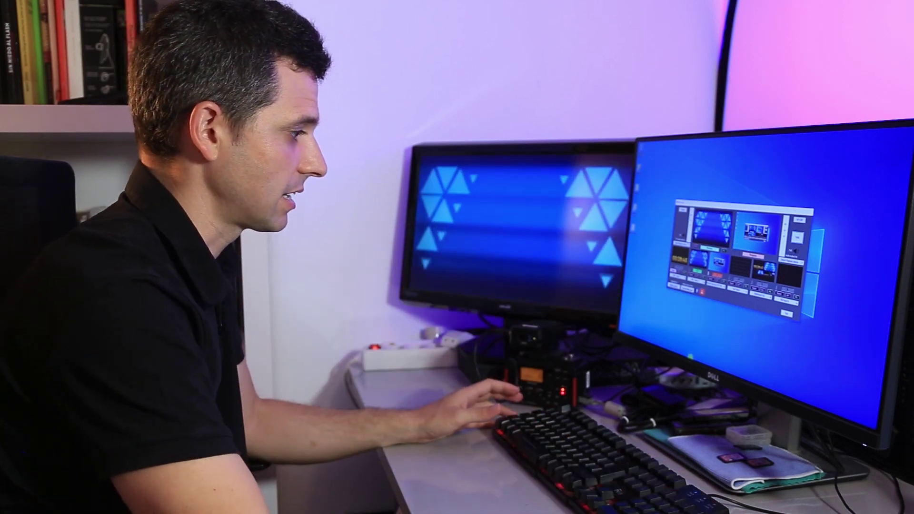
key(Return)
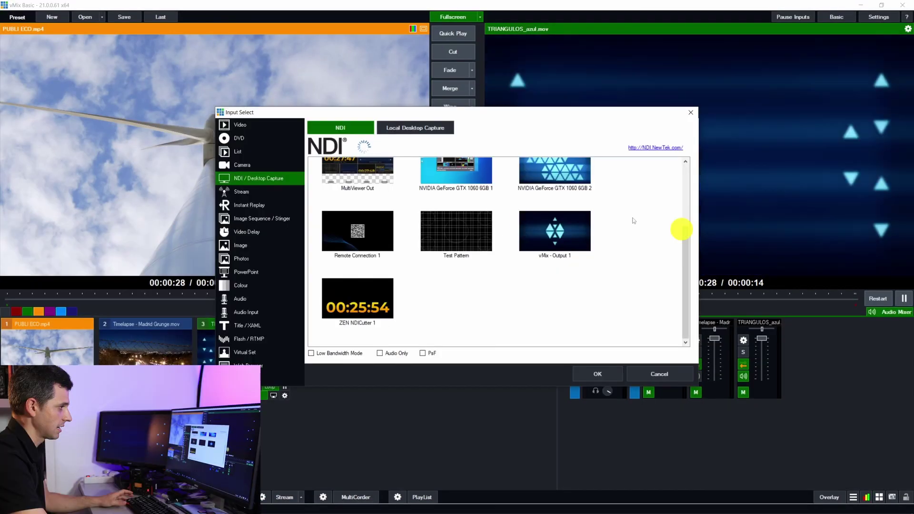
Step: In vMix, add the ZEN NDICutter 1 source as a new NDI input
click(27, 498)
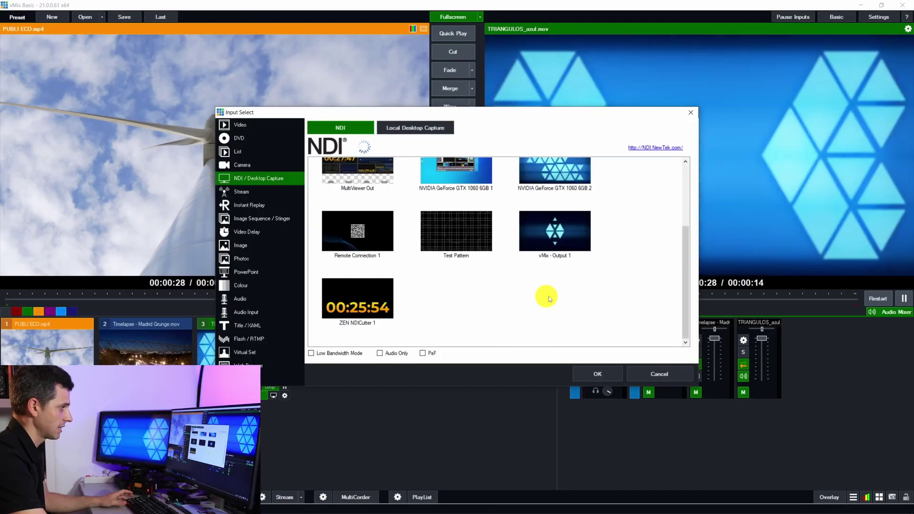
double_click(359, 328)
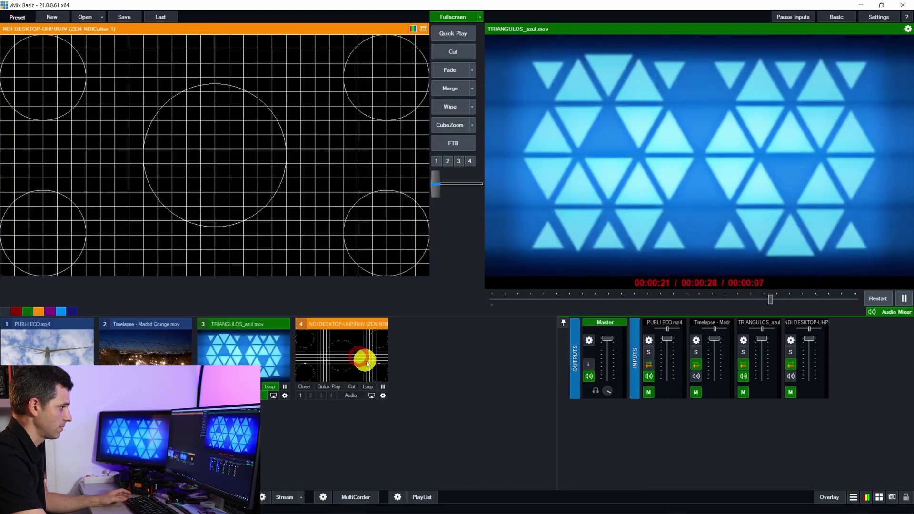
Step: Switch to NDICutter, take input 2 to Program in place of the test pattern, and minimize its window
key(alt+Tab)
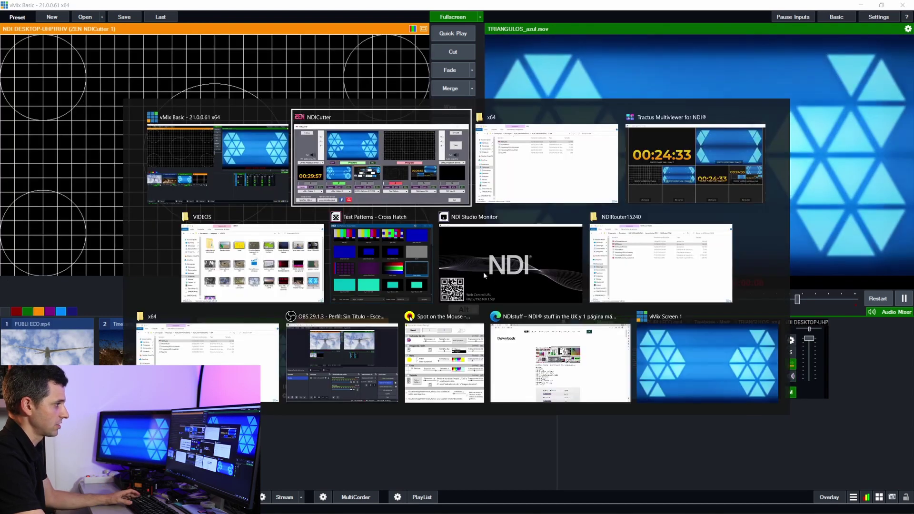
key(alt+Tab)
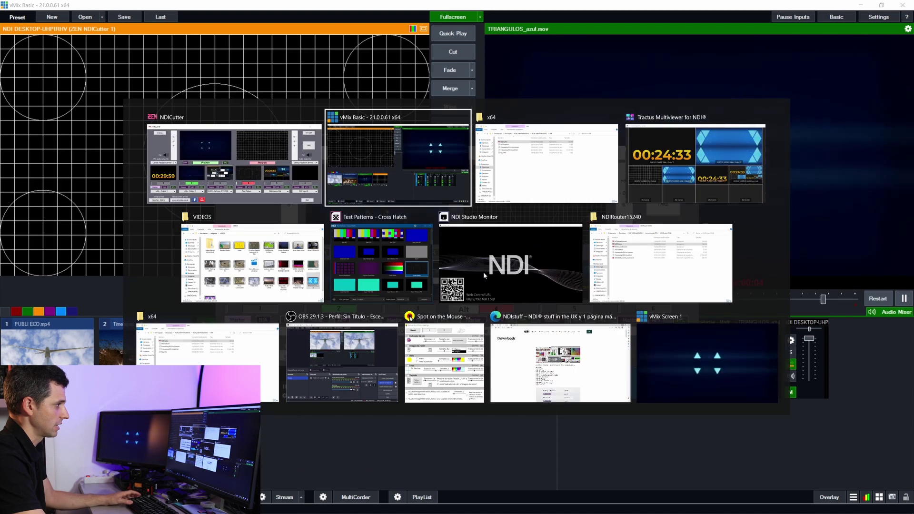
key(Escape)
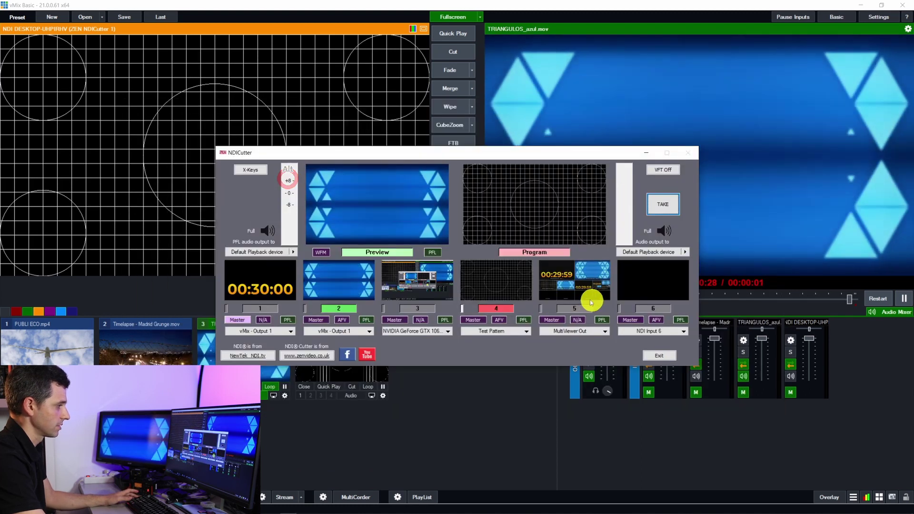
key(space)
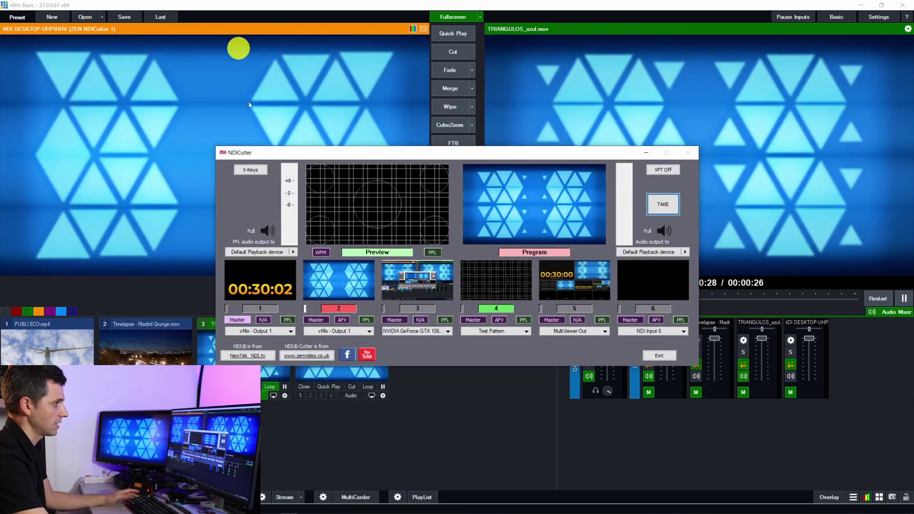
click(647, 152)
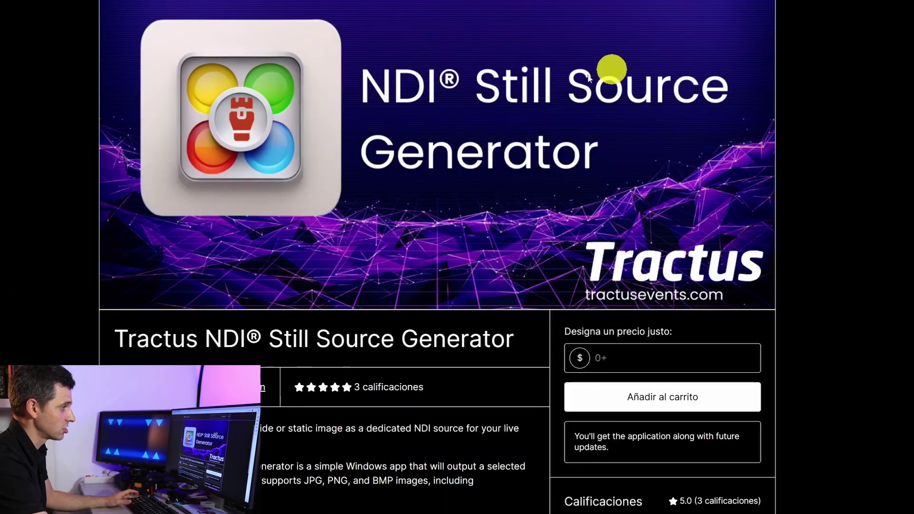
Step: Review the product page of the Tractus NDI Still Source Generator
scroll(639, 150, down, 7)
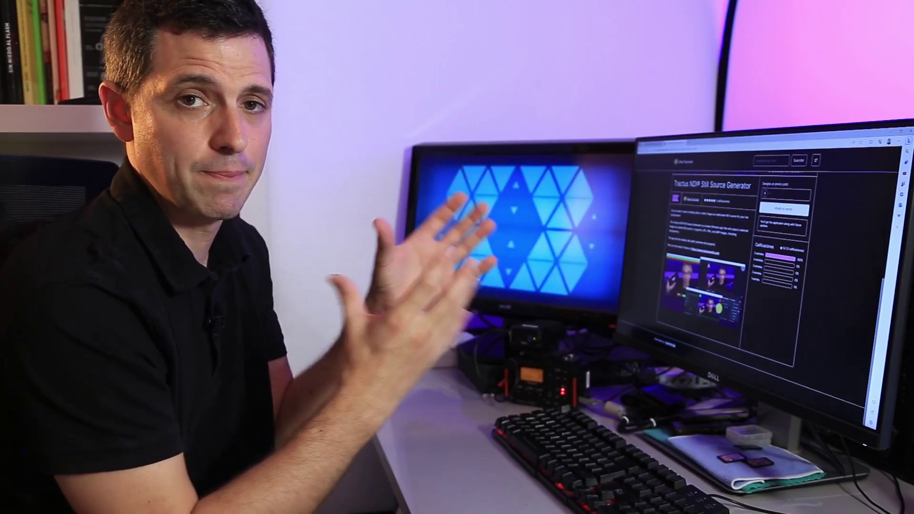
scroll(752, 261, up, 5)
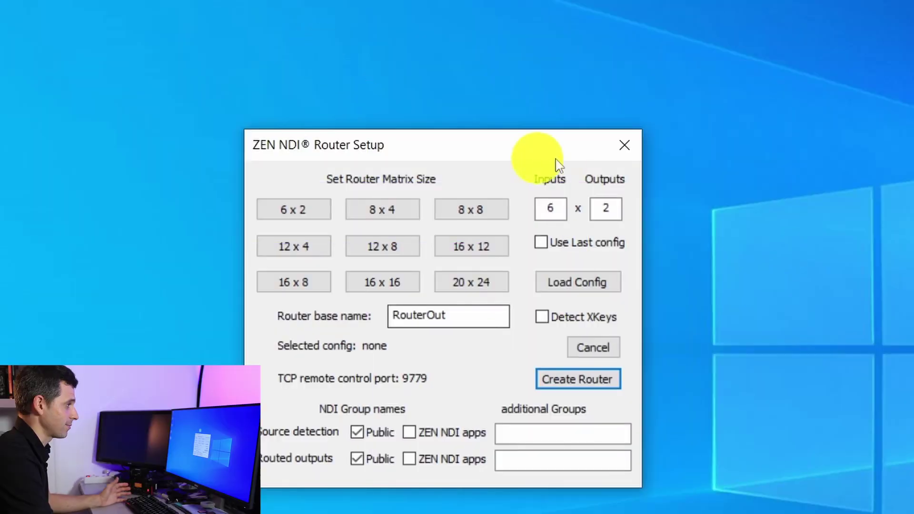
Step: Create an 8 x 4 router with the base name RouterOut in ZEN NDI Router
drag(449, 155, 445, 49)
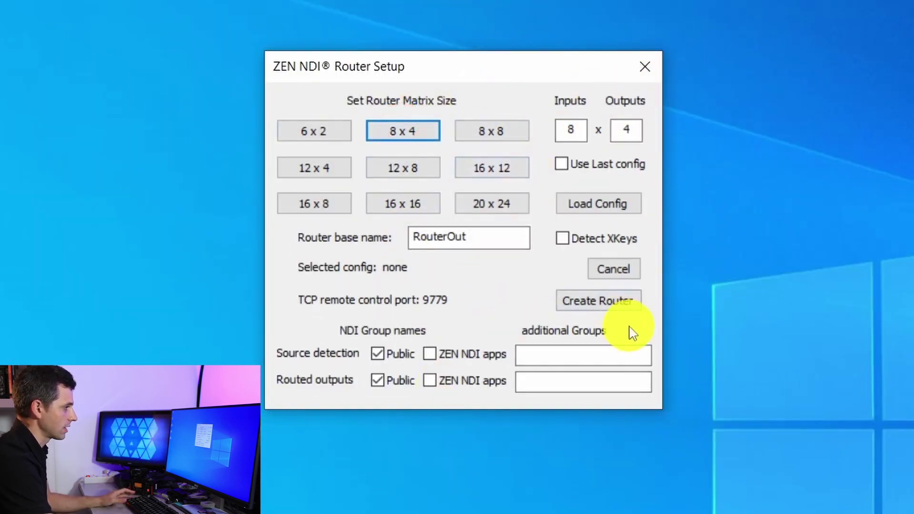
click(596, 303)
drag(534, 239, 554, 142)
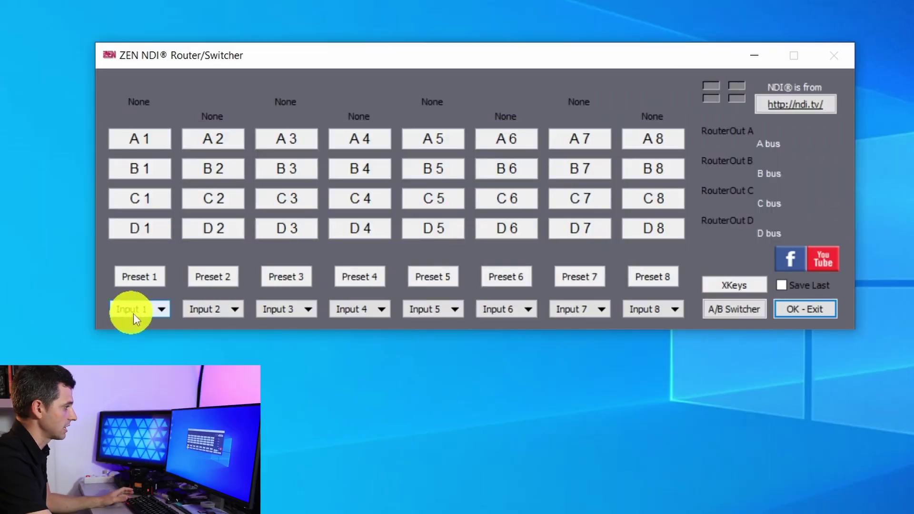
Step: Assign DESKTOP-P5460UP (vMix - Output 1) to router input 1, Test Pattern to input 2, and DESKTOP-UHPIRHV (vMix - Output 1) to input 3
click(134, 313)
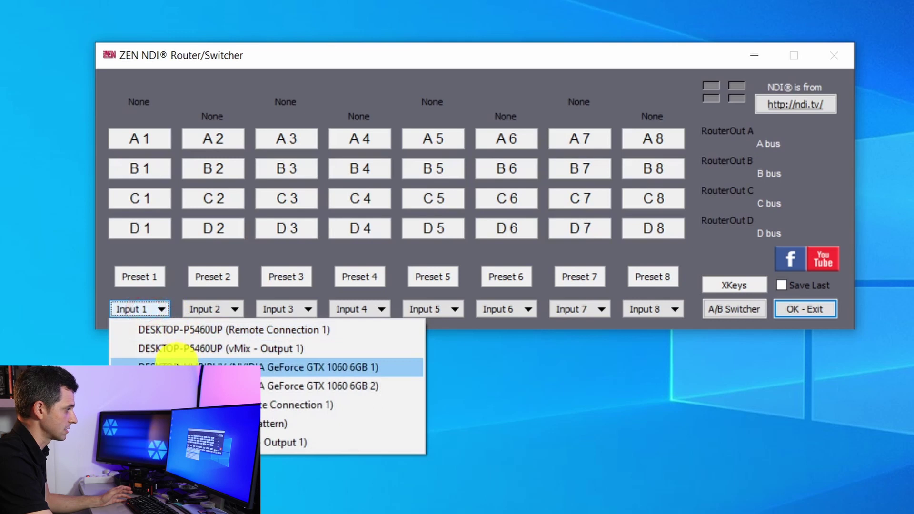
click(173, 352)
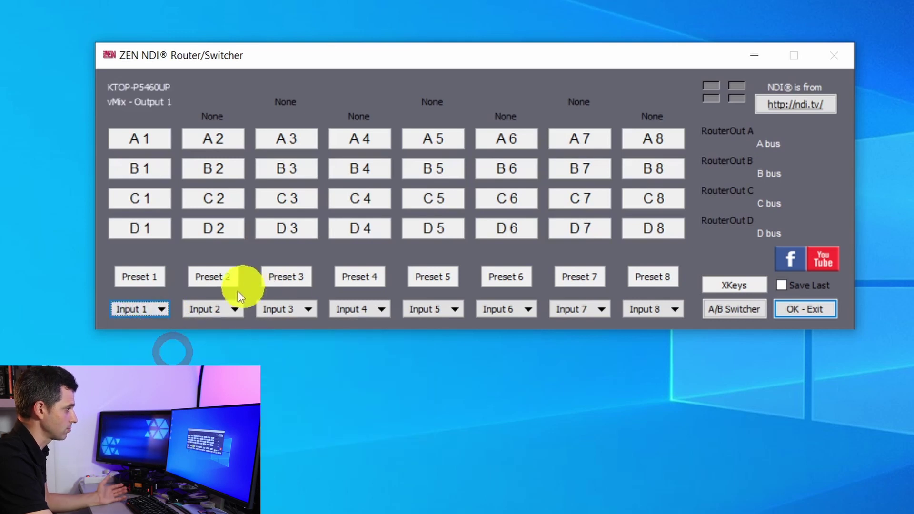
click(225, 309)
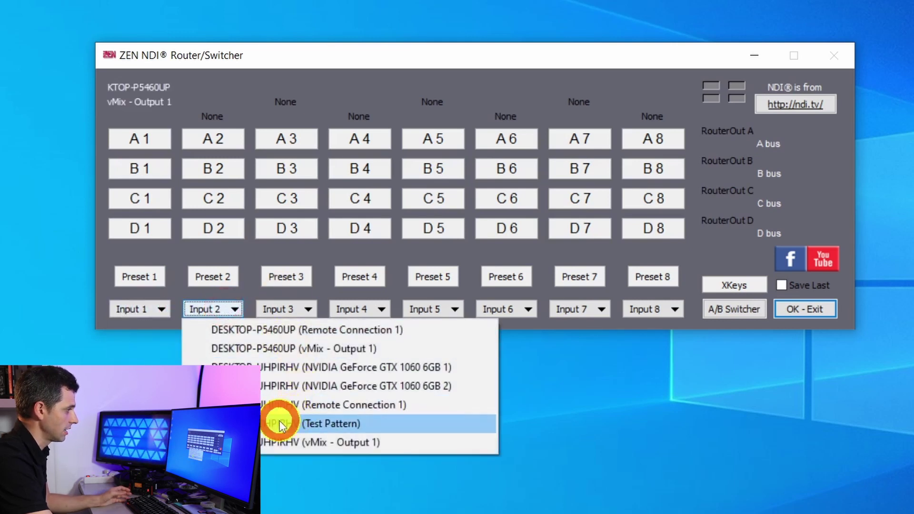
click(280, 426)
click(296, 311)
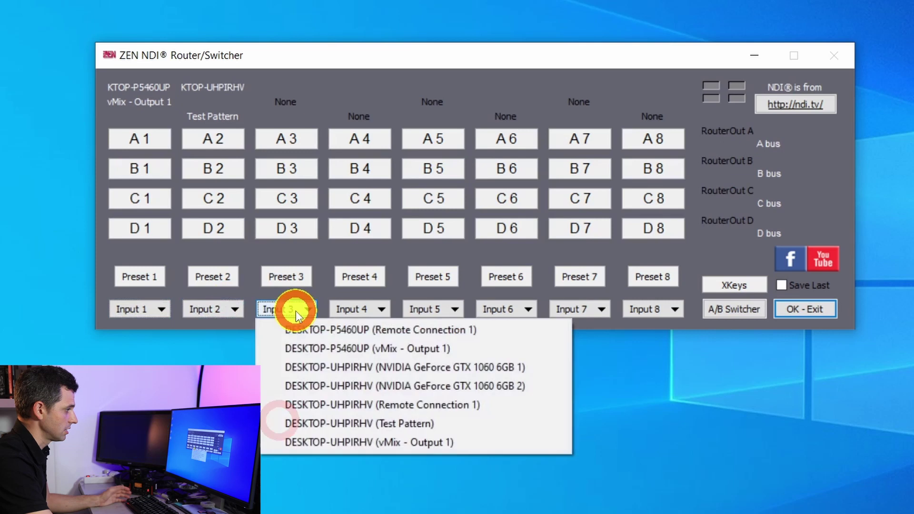
click(334, 436)
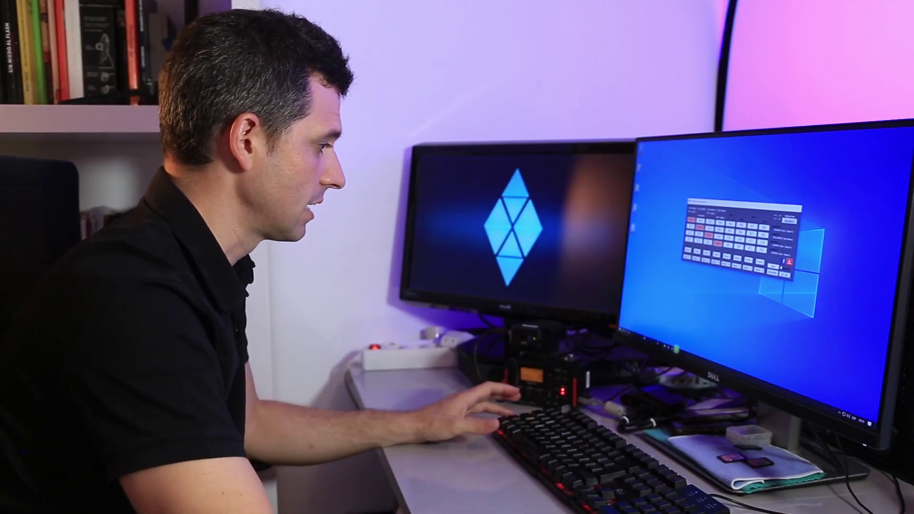
Step: Switch to vMix, add RouterOut-A as an NDI input, and load it into Preview
key(alt+Tab)
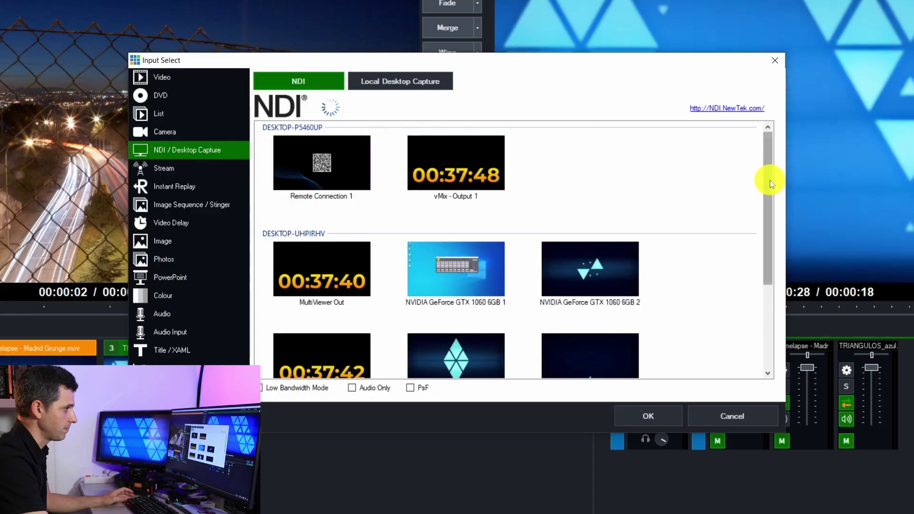
drag(767, 179, 769, 312)
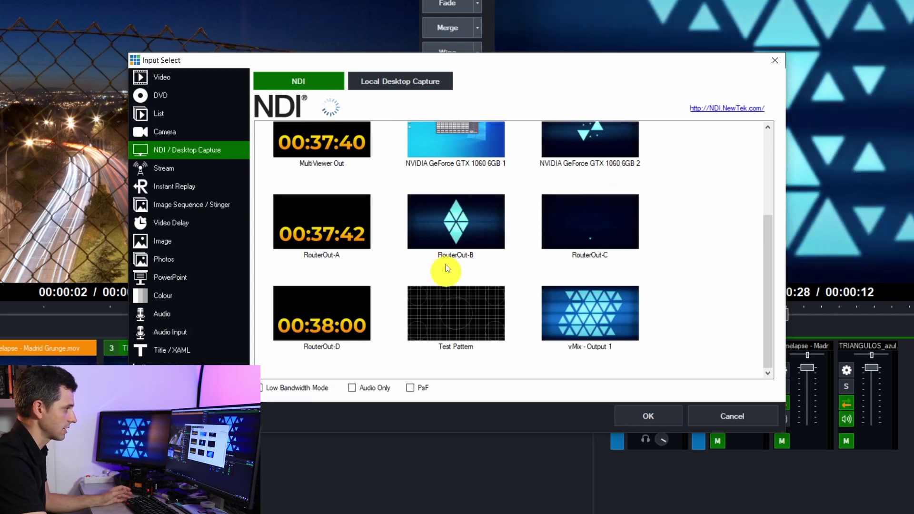
click(352, 243)
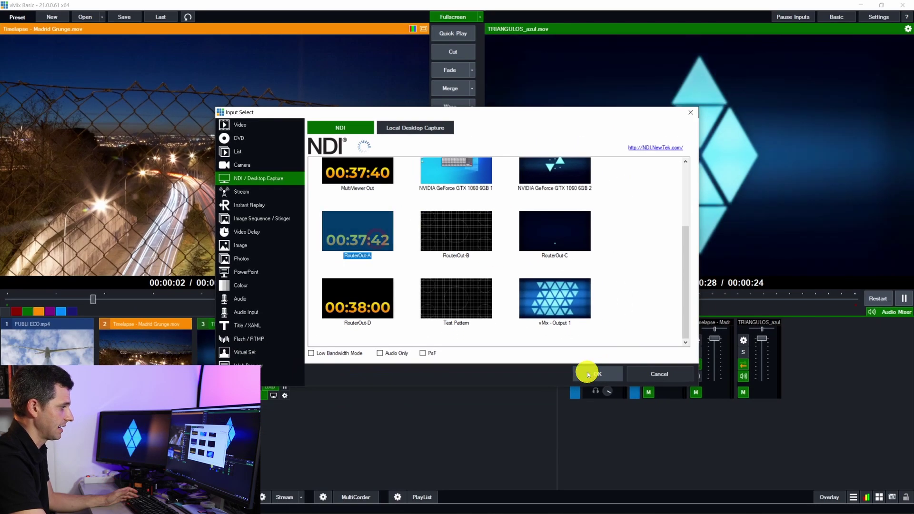
click(588, 374)
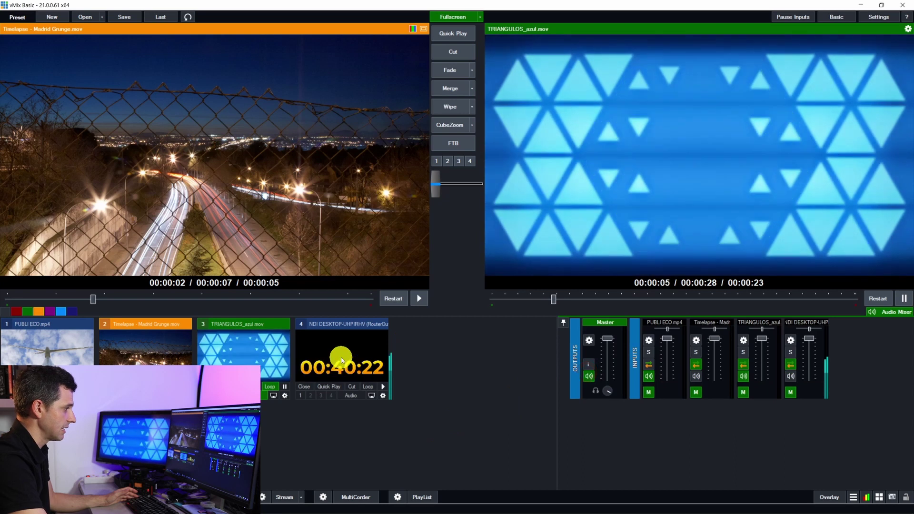
click(341, 361)
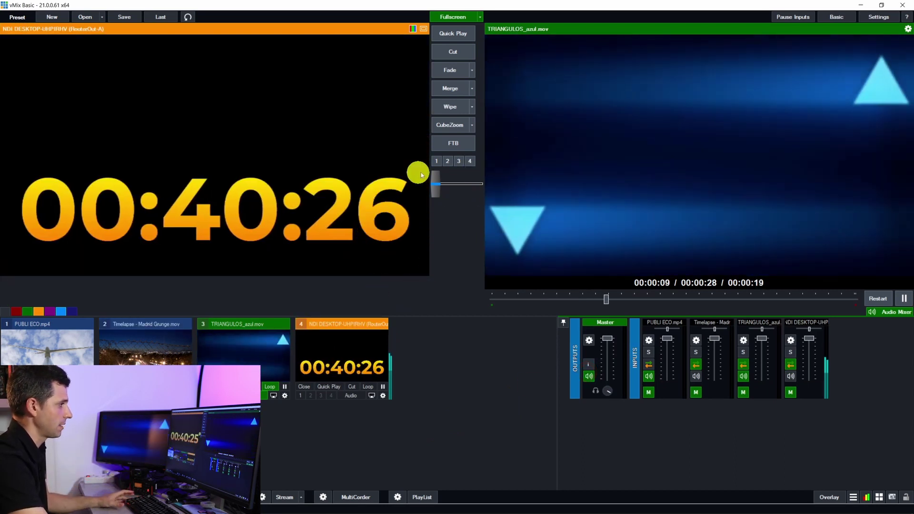
Step: Fade PUBLI ECO.mp4 to Program and show the RouterOut-A input over it on overlay channel 1
key(1)
click(453, 89)
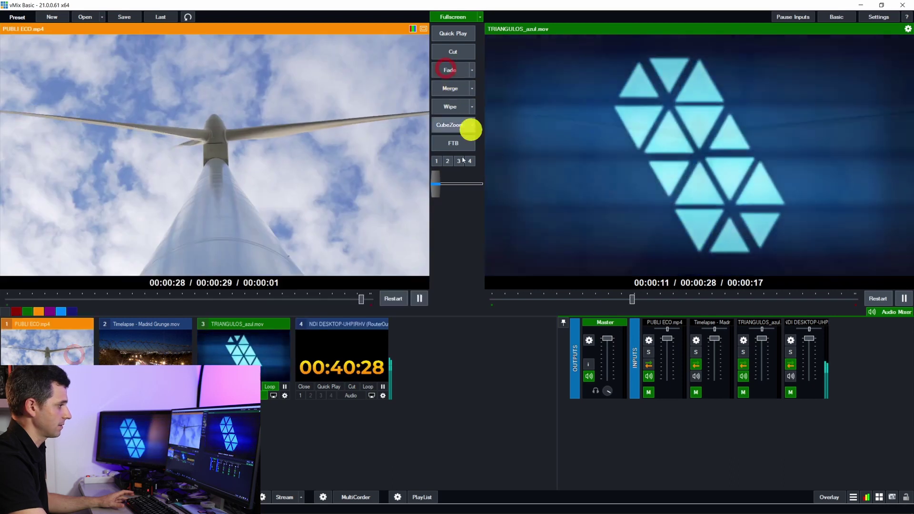
click(301, 396)
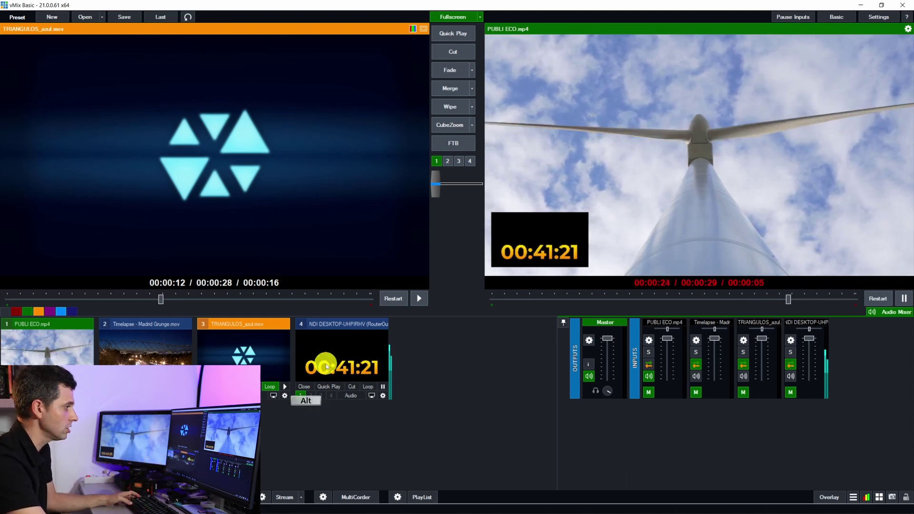
Step: Switch to ZEN NDI Router/Switcher and route input 2 and then input 3 to bus A, checking the vMix overlay between changes
key(alt+Tab)
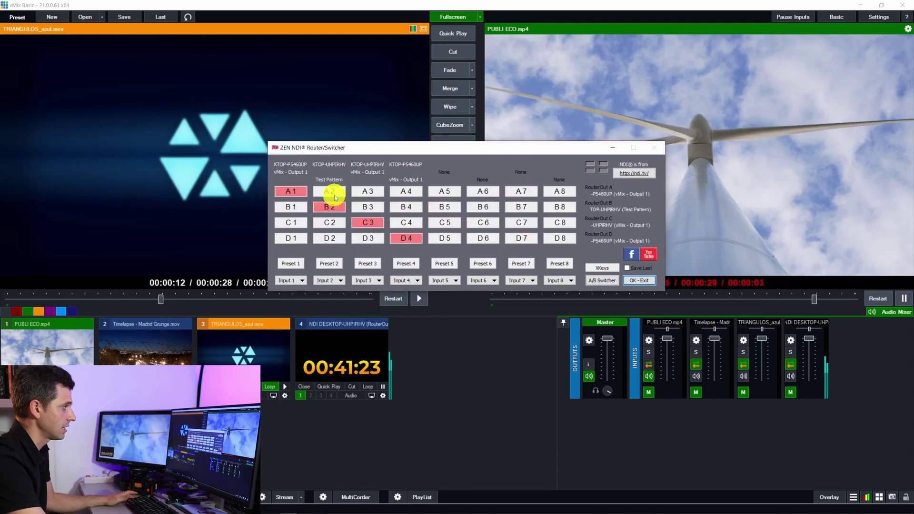
click(334, 195)
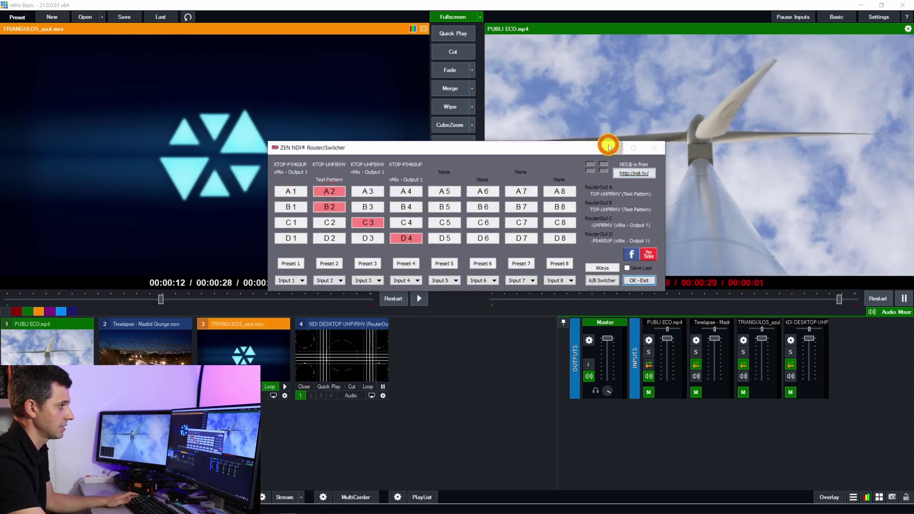
click(609, 147)
key(alt+Tab)
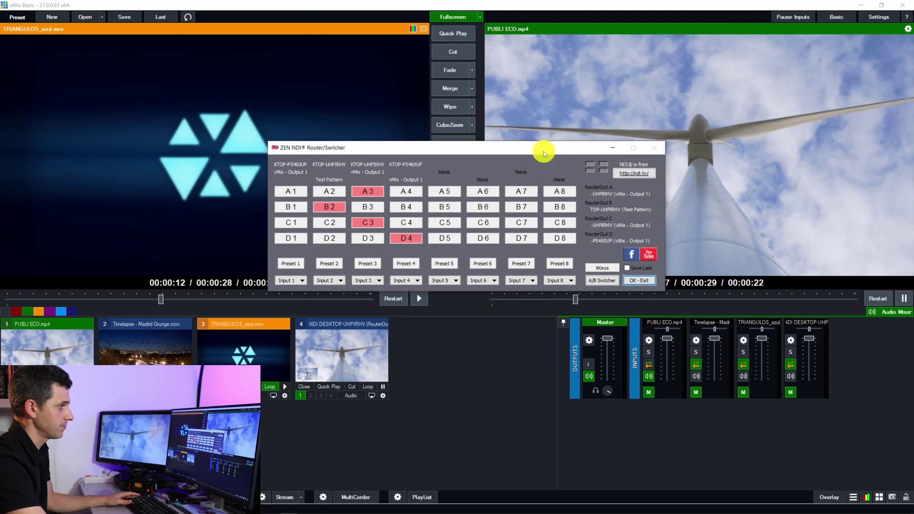
Step: Move the router window clear of the Program view and route input 1 back to bus A
drag(545, 149, 572, 333)
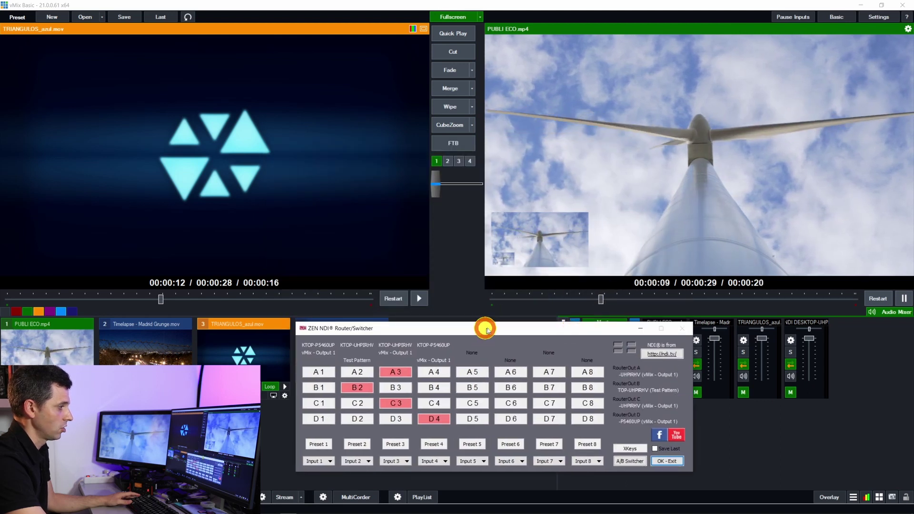
click(288, 507)
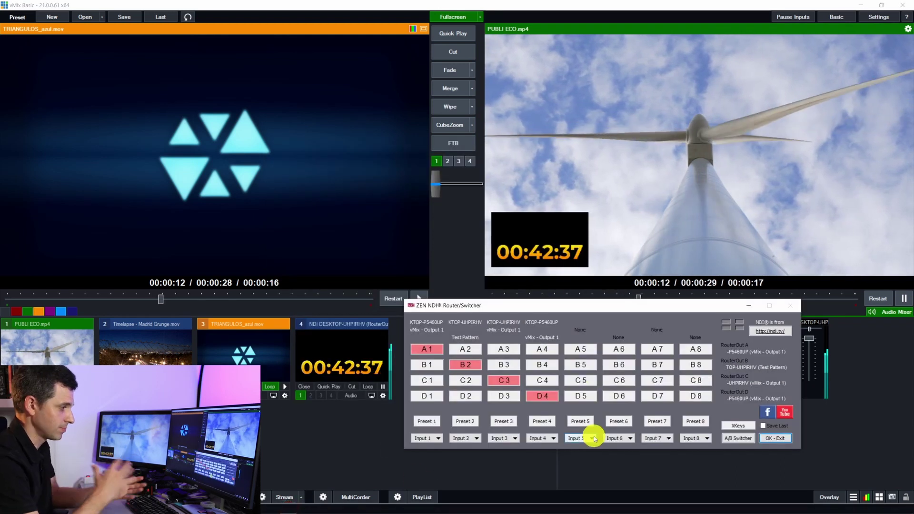